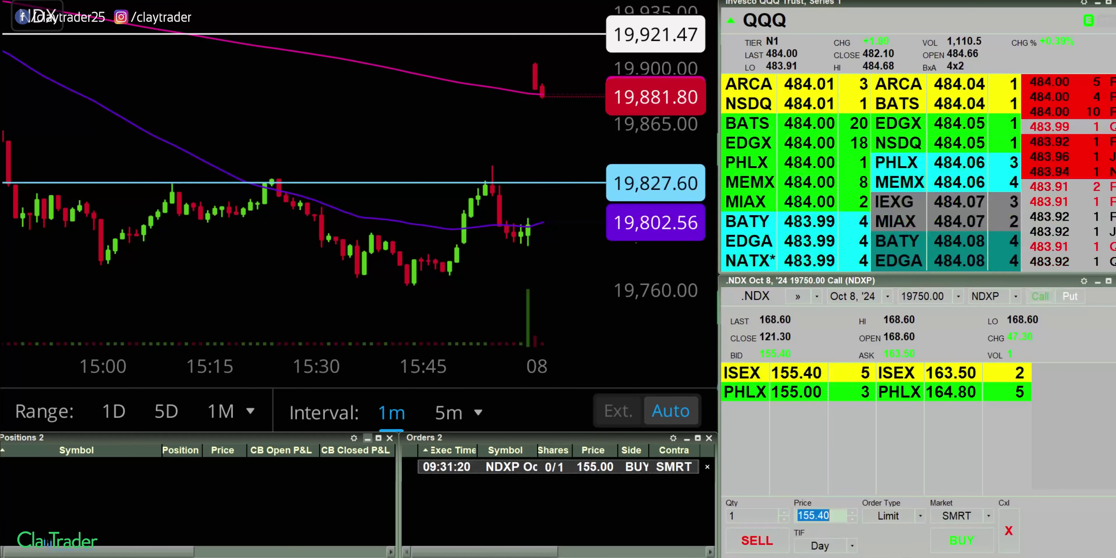
# Step: Enter 158.5 as the limit price and mark the order's BUY side and 155.00 price
pyautogui.write('1')
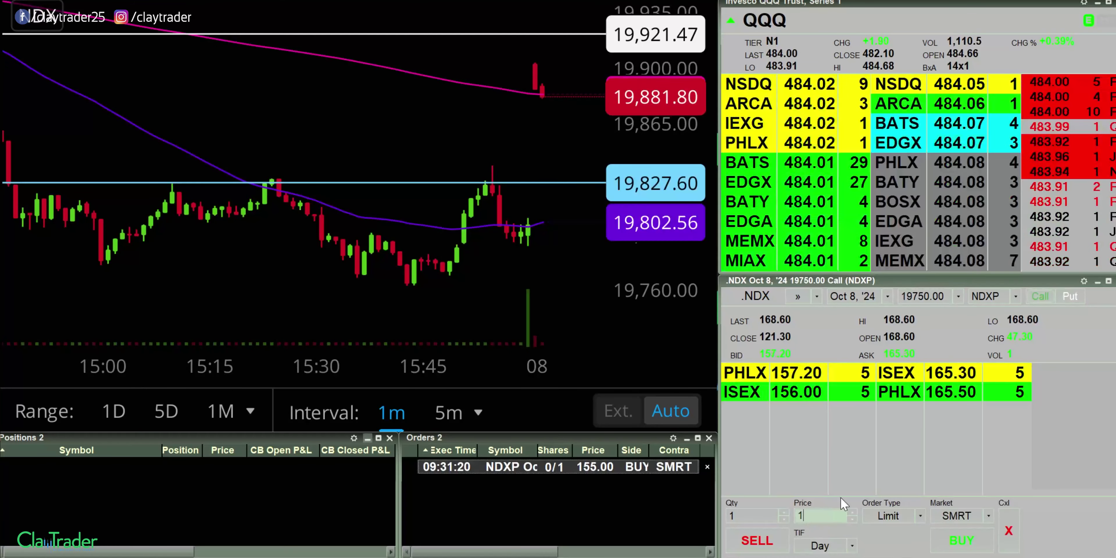
pyautogui.write('58.5')
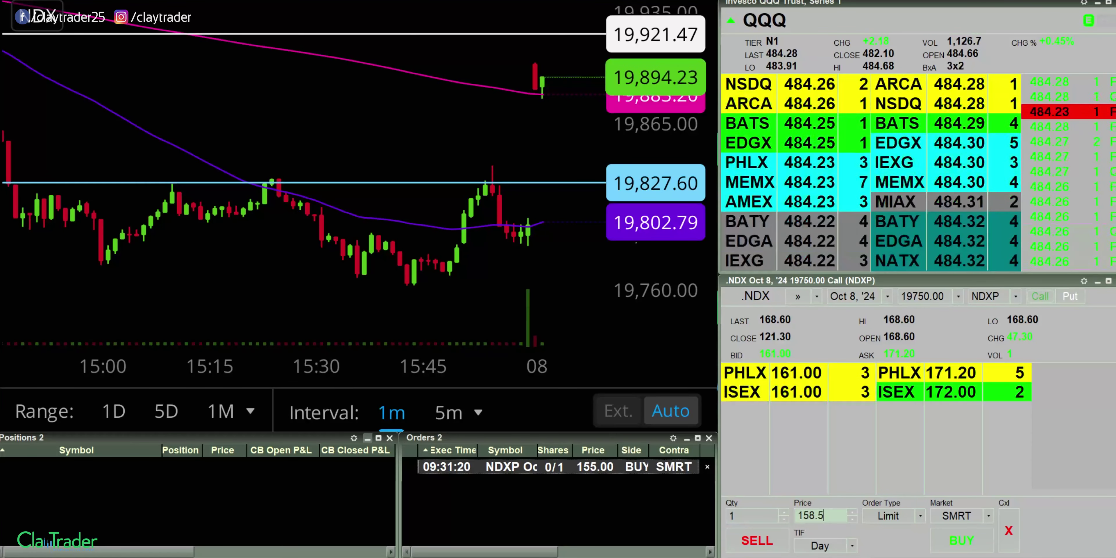
pyautogui.moveTo(621, 479); pyautogui.dragTo(656, 480)
pyautogui.moveTo(572, 478)
pyautogui.mouseDown()
pyautogui.moveTo(797, 446)
pyautogui.moveTo(807, 409)
pyautogui.mouseUp()
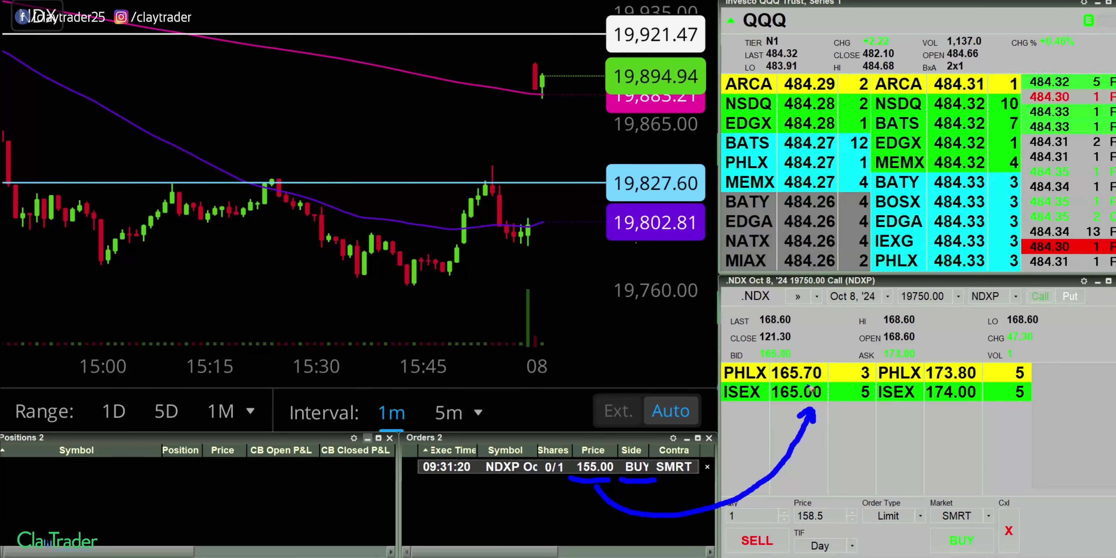
# Step: Point out the NDXP symbol, clear the annotations, and cancel the unfilled 155.00 buy order
pyautogui.moveTo(477, 504); pyautogui.dragTo(503, 477)
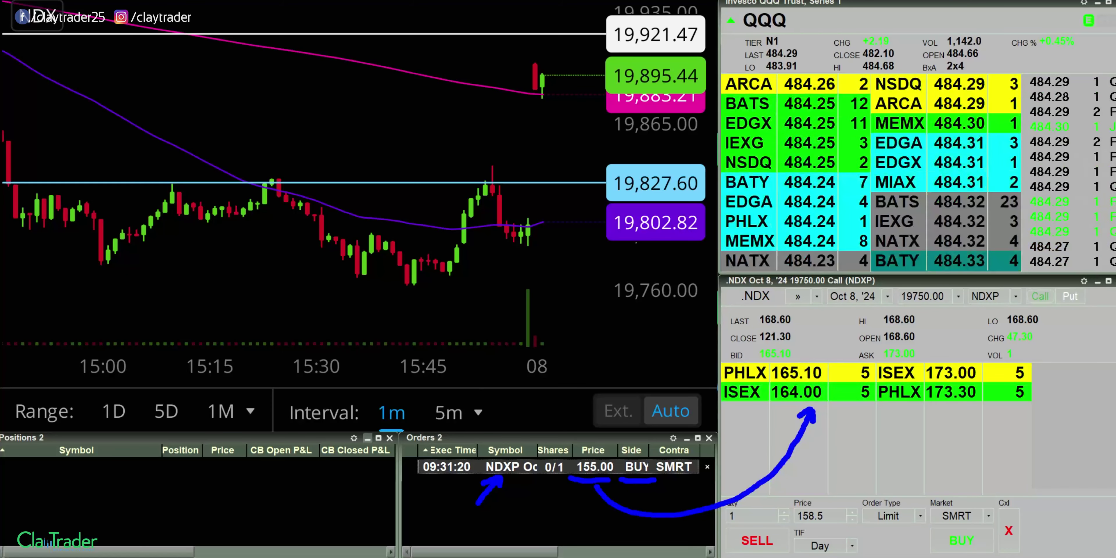
pyautogui.press('Escape')
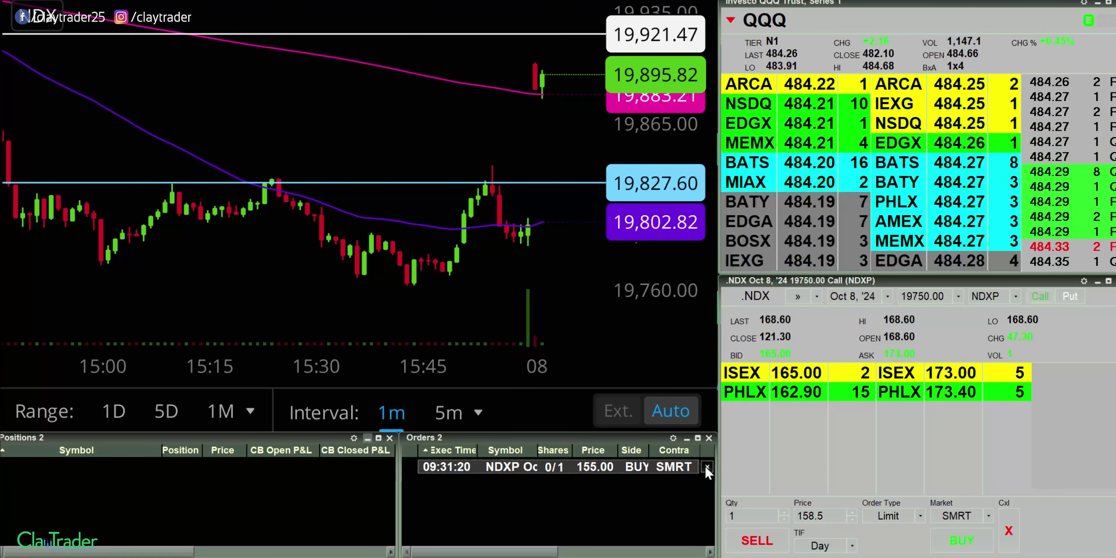
pyautogui.click(707, 466)
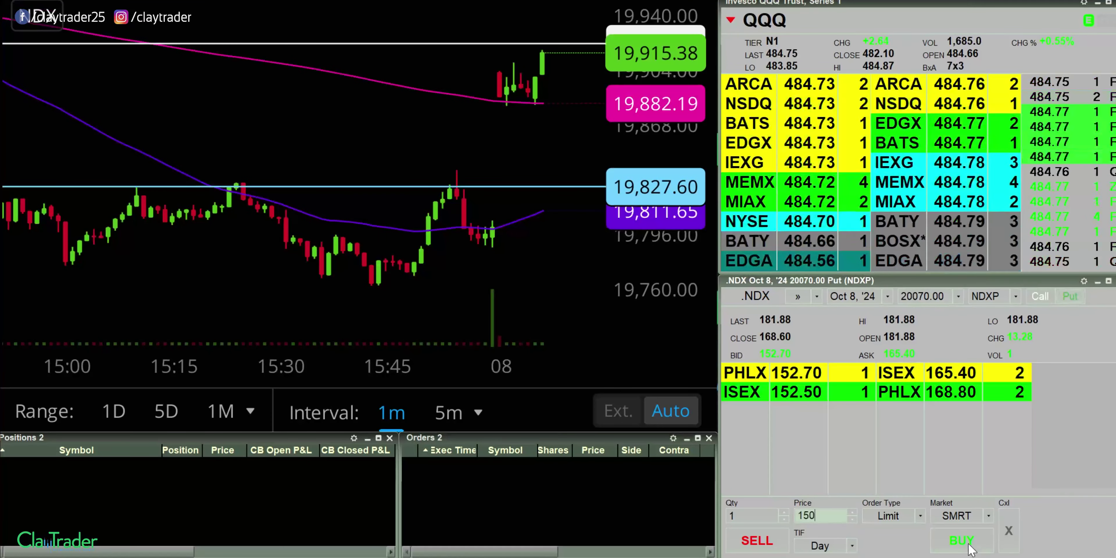
# Step: Place a 150 buy order on the 20070 put, enter 155 as the price, and cancel the unfilled 150 order
pyautogui.click(962, 541)
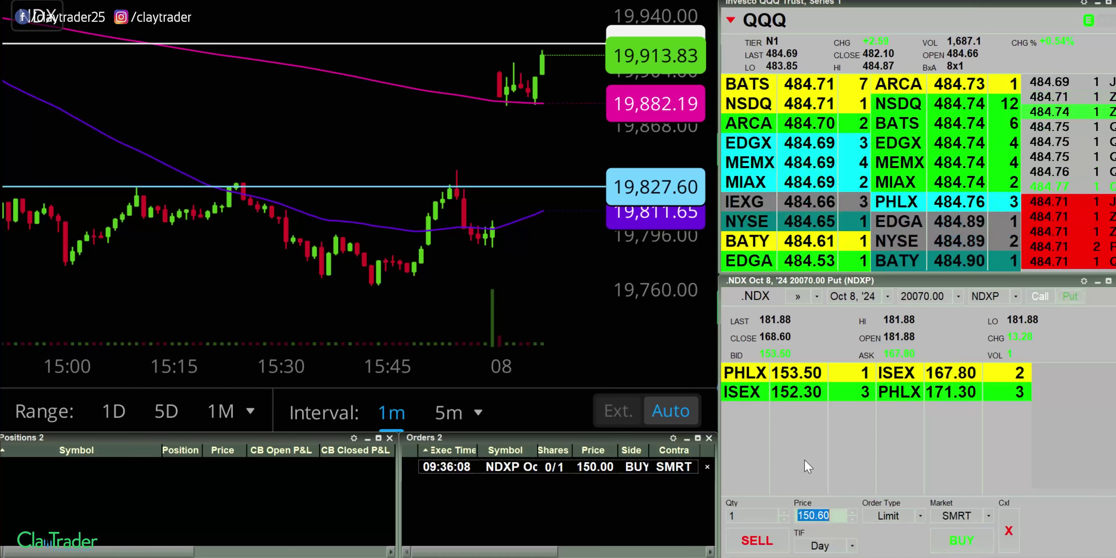
pyautogui.write('155')
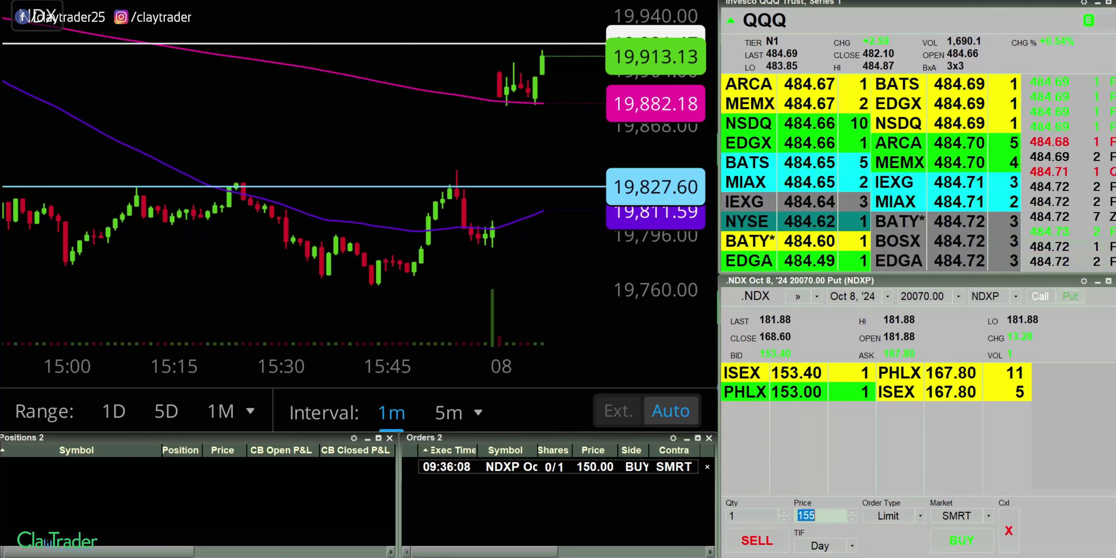
pyautogui.write('153.5')
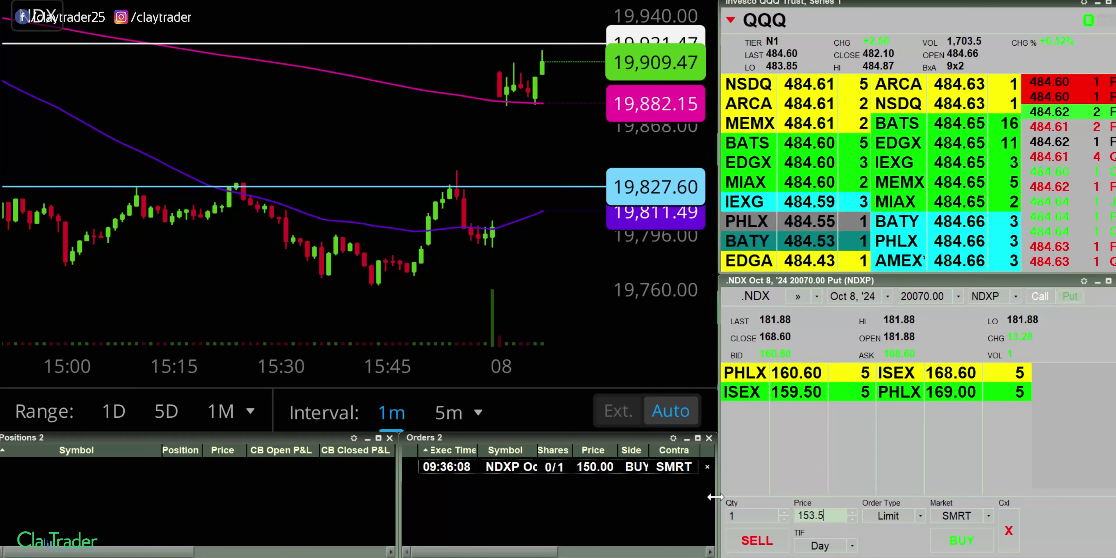
pyautogui.press('BackSpace')
pyautogui.press('BackSpace')
pyautogui.press('BackSpace')
pyautogui.write('5')
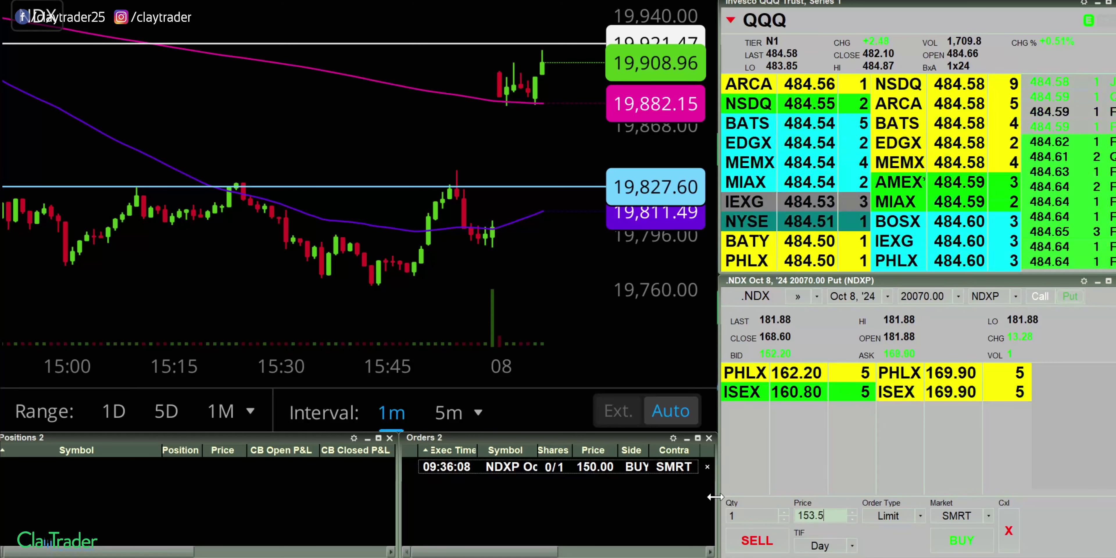
pyautogui.click(1009, 531)
# Step: Buy the put at 155, enter 158.5 as the new price, and cancel the unfilled 155 order
pyautogui.click(966, 545)
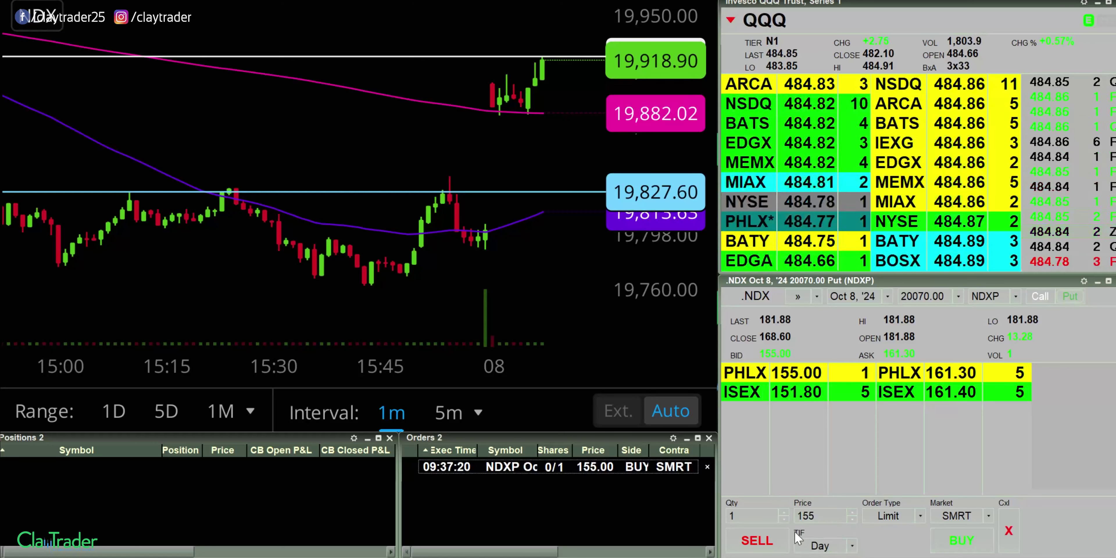
pyautogui.click(810, 516)
pyautogui.write('158.')
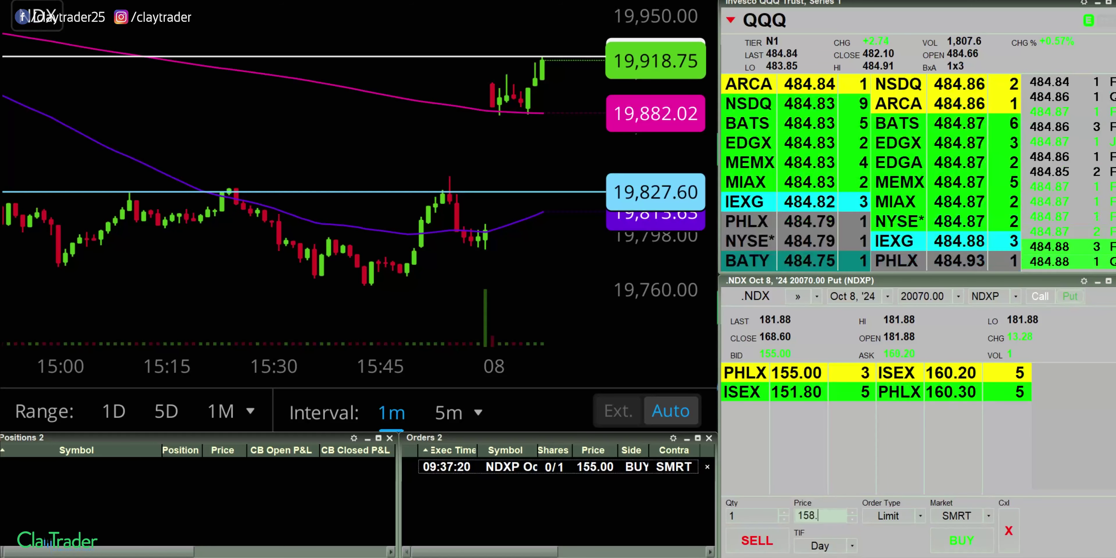
pyautogui.click(708, 466)
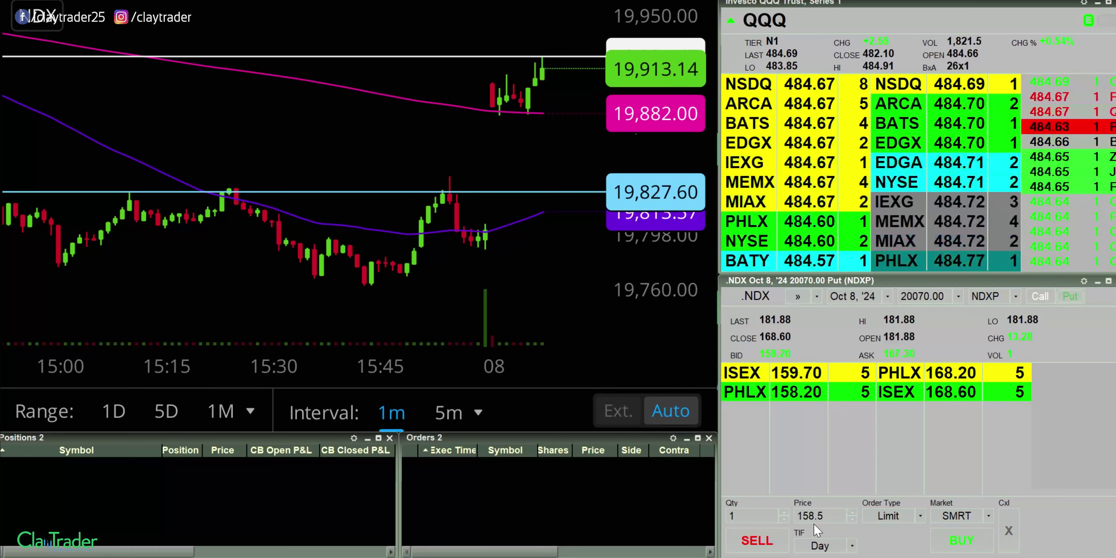
# Step: Replace the price with 157, place a buy on the 20070 put, then cancel the unfilled 157 order
pyautogui.doubleClick(814, 522)
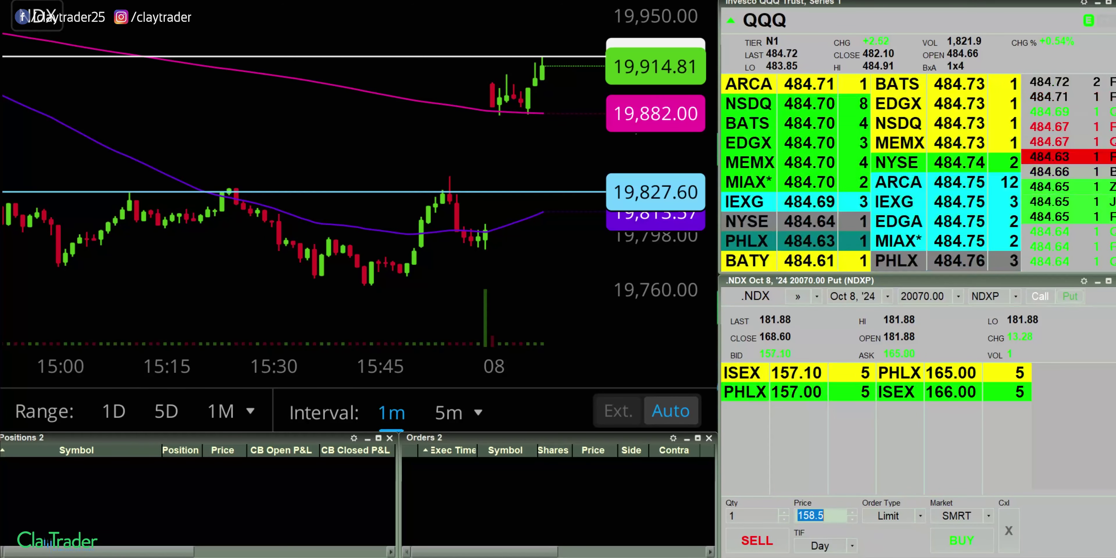
pyautogui.write('160')
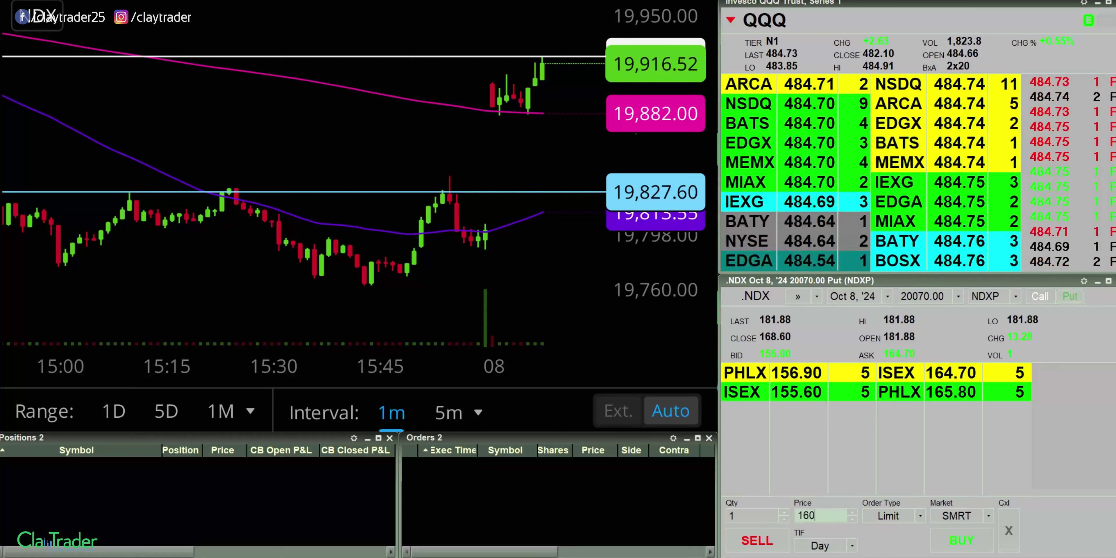
pyautogui.write('157')
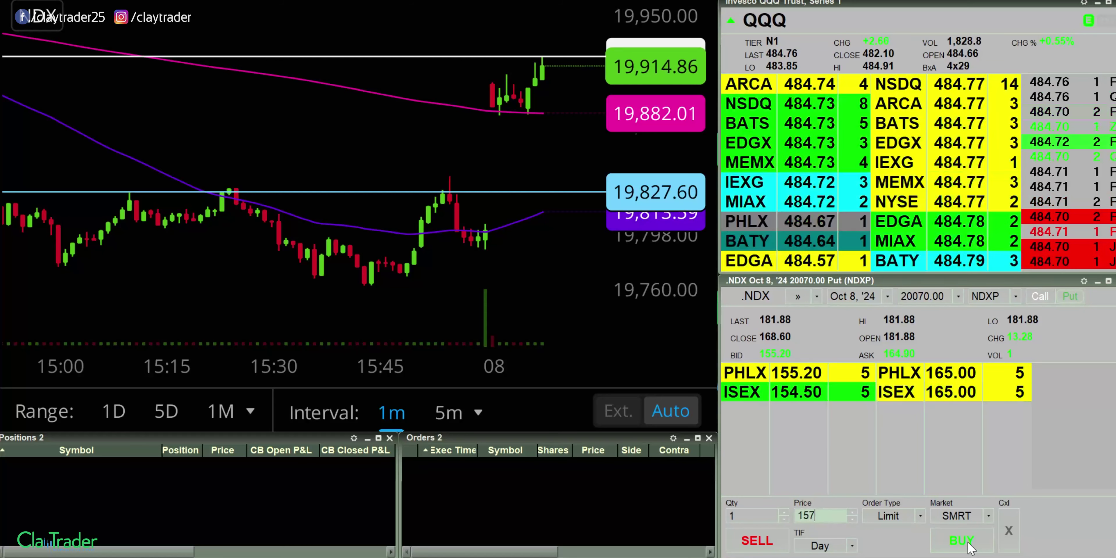
pyautogui.click(961, 542)
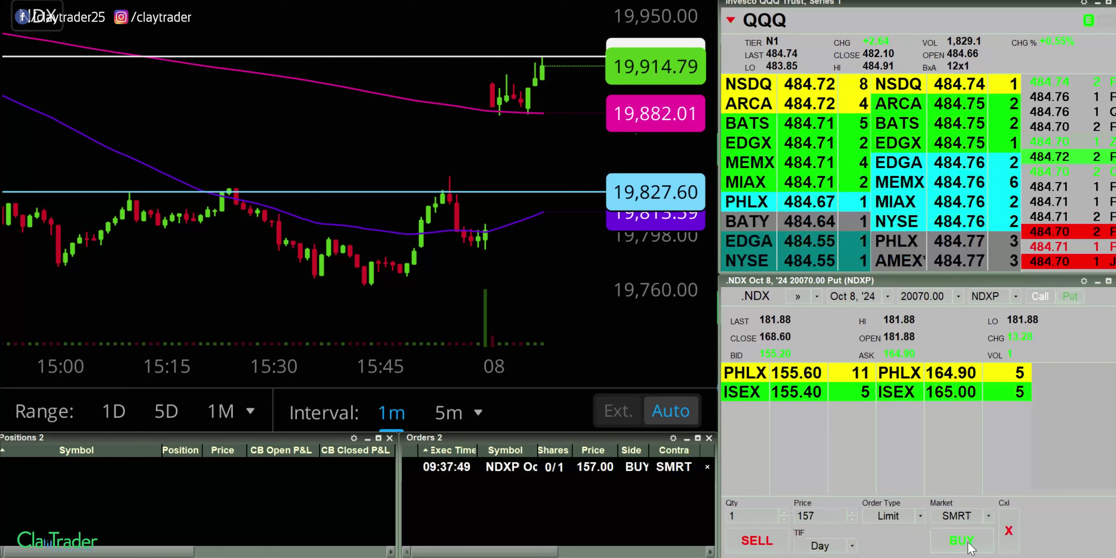
pyautogui.click(707, 466)
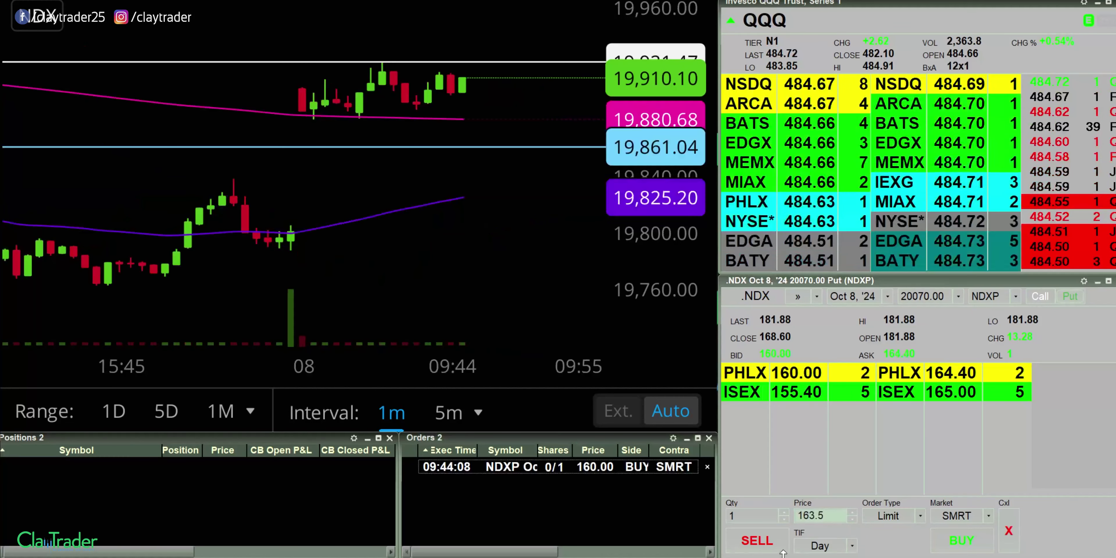
# Step: Sell the 20070 put at 163.50 and highlight its buy and sell fills and the +350.00 closed P&L
pyautogui.click(757, 541)
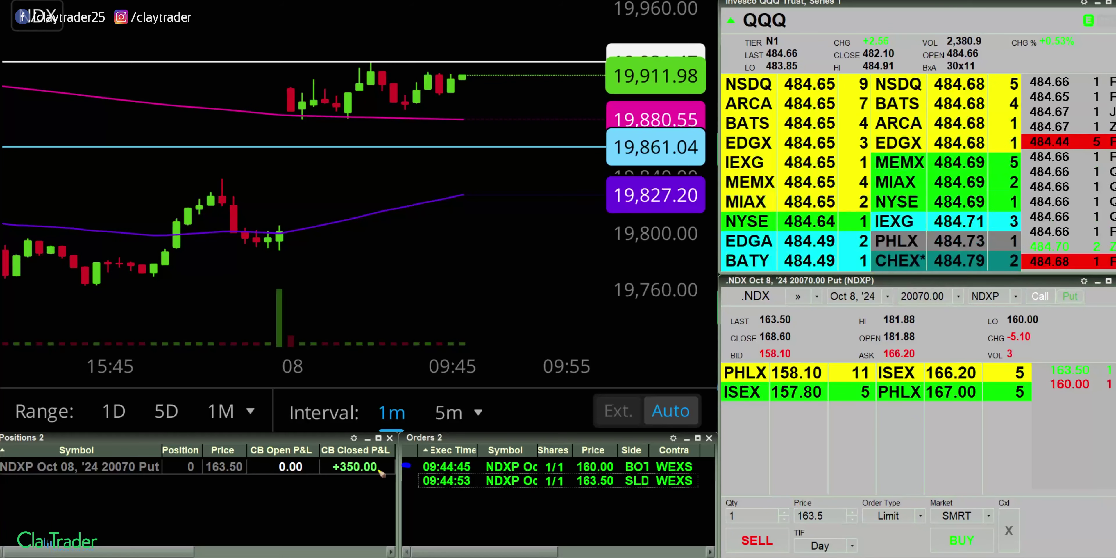
pyautogui.moveTo(399, 466)
pyautogui.mouseDown()
pyautogui.moveTo(416, 467)
pyautogui.moveTo(421, 483)
pyautogui.mouseUp()
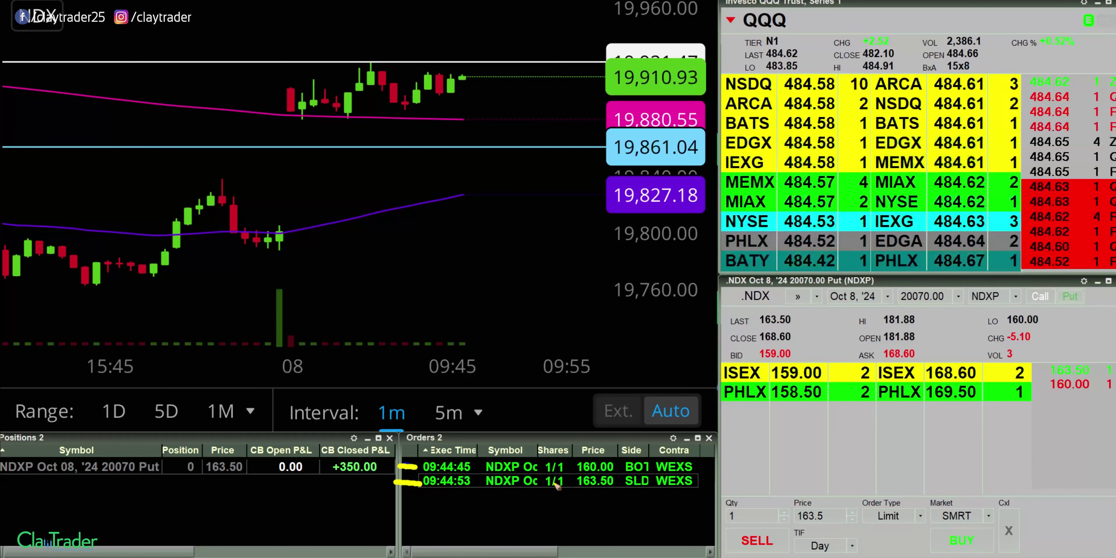
pyautogui.moveTo(431, 498)
pyautogui.mouseDown()
pyautogui.moveTo(362, 498)
pyautogui.moveTo(364, 479)
pyautogui.moveTo(342, 479)
pyautogui.mouseUp()
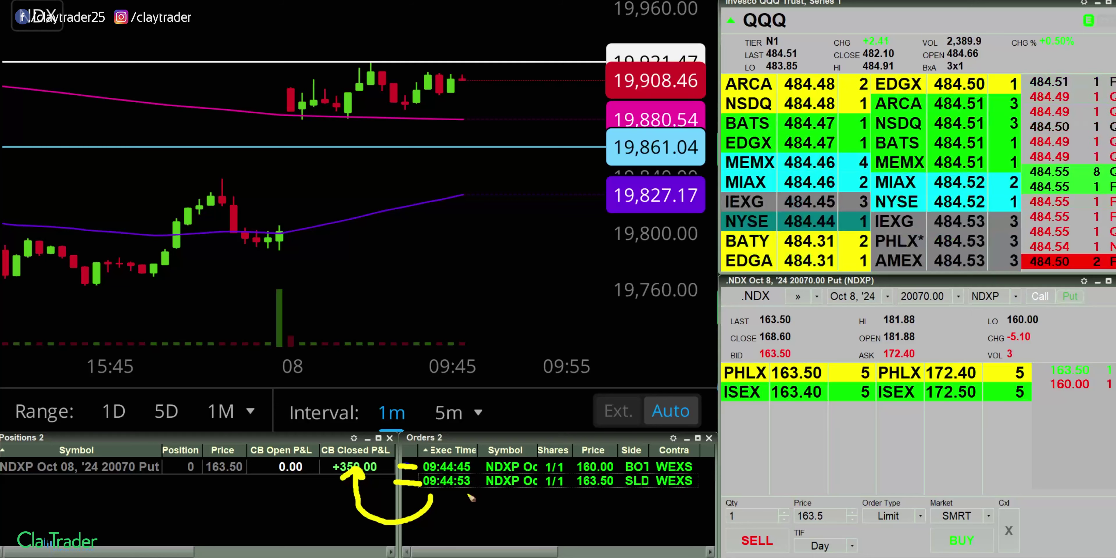
pyautogui.moveTo(469, 442)
pyautogui.mouseDown()
pyautogui.moveTo(478, 497)
pyautogui.moveTo(469, 503)
pyautogui.mouseUp()
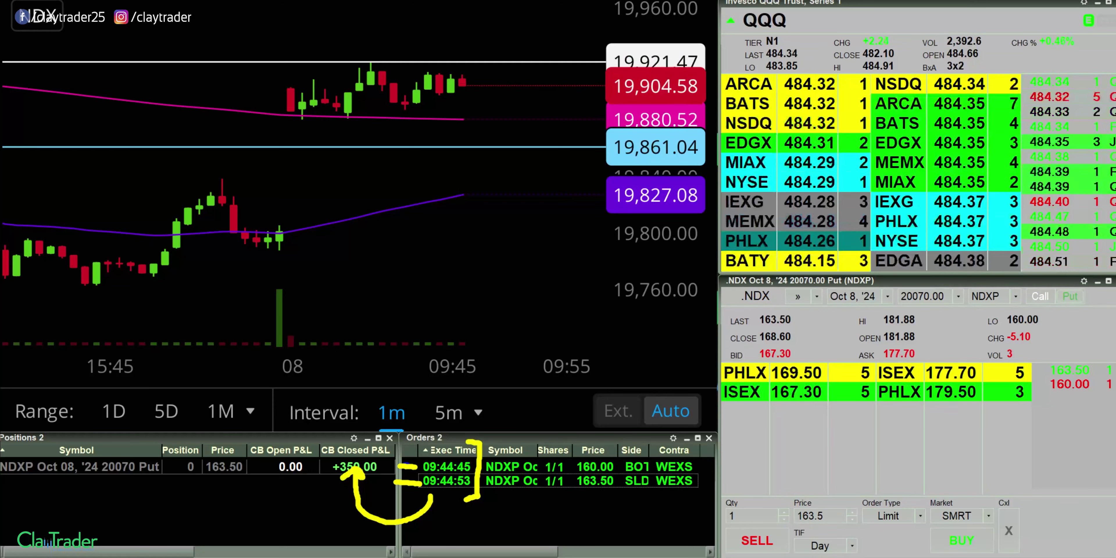
pyautogui.press('Escape')
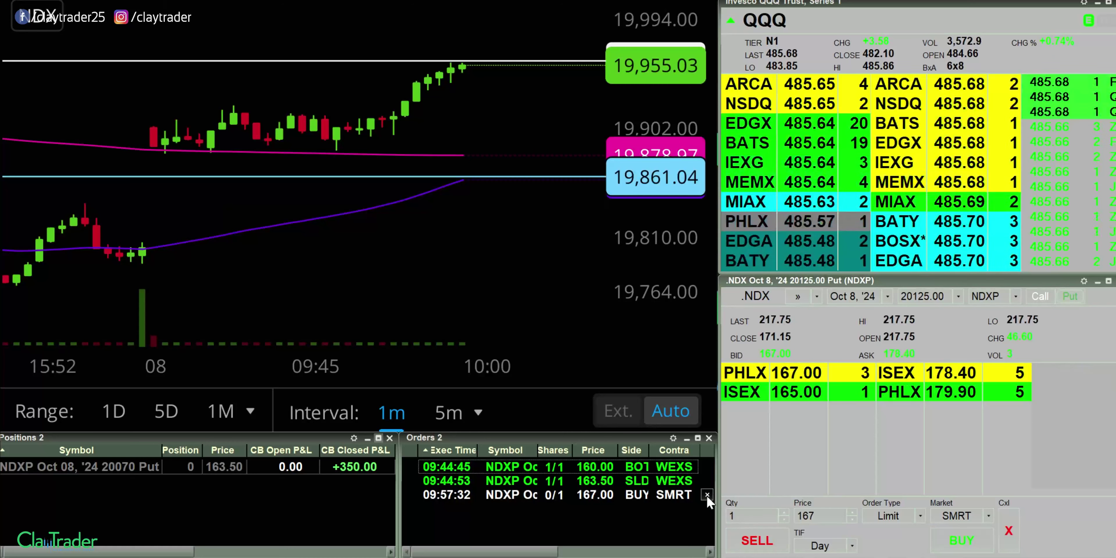
# Step: Cancel the 167 put order, then place and cancel a 165 buy order on the put
pyautogui.click(707, 495)
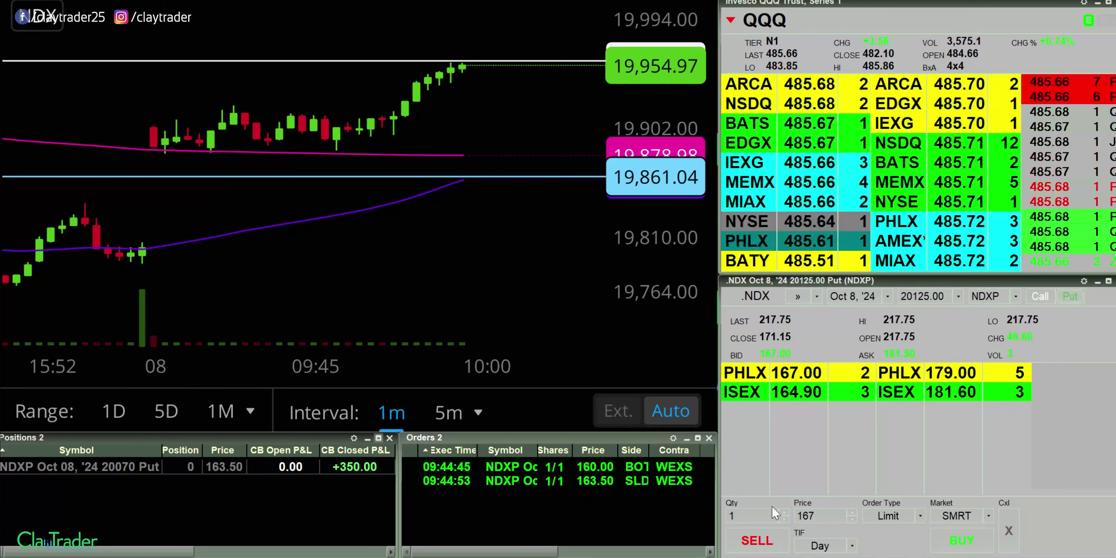
pyautogui.doubleClick(822, 517)
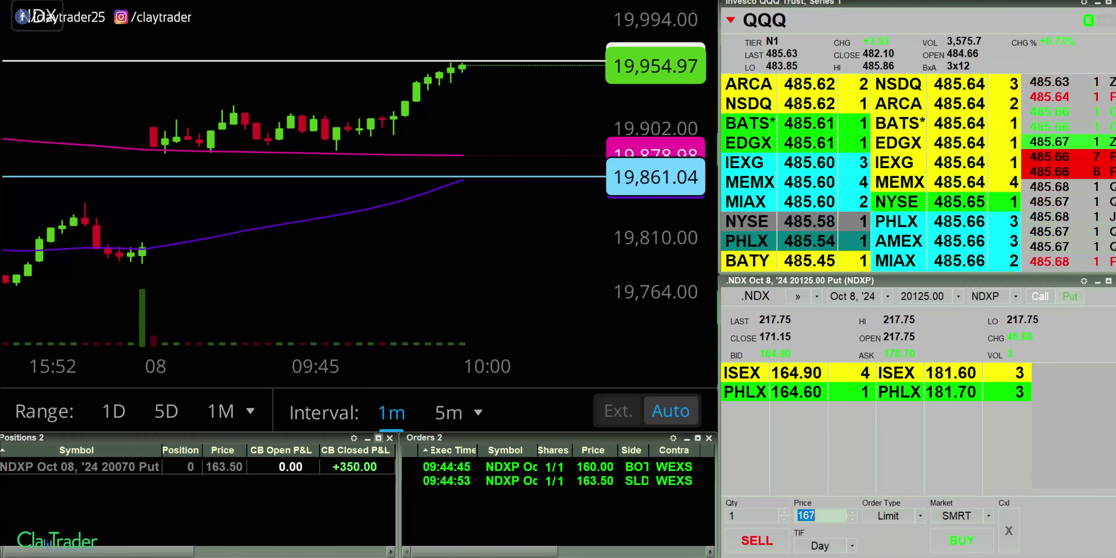
pyautogui.write('165')
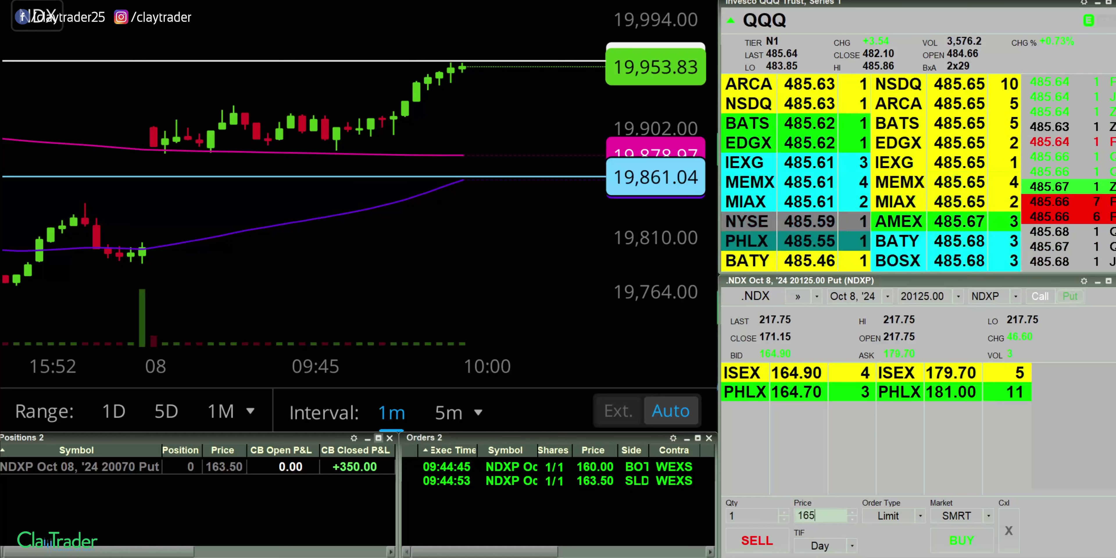
pyautogui.click(969, 547)
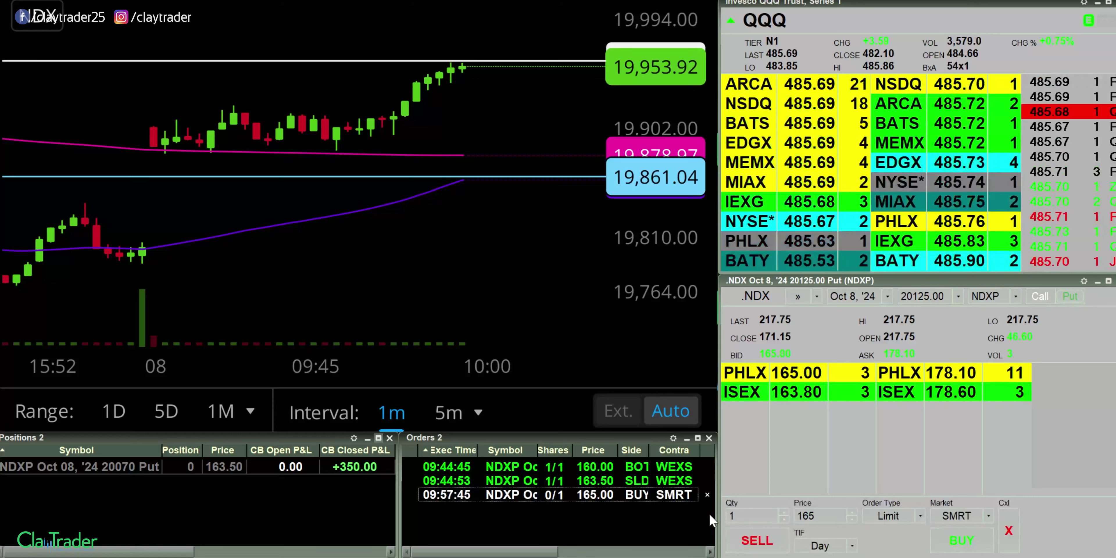
pyautogui.click(707, 495)
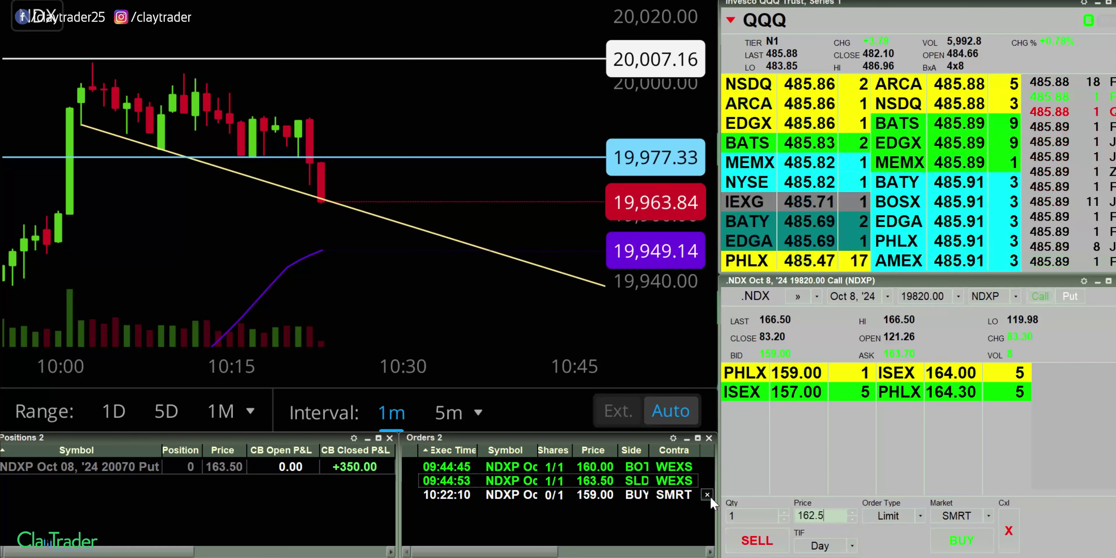
# Step: Sell the 19820 call at 162.50 and mark its 10:22:31 sell fill together with the buy fill
pyautogui.click(758, 544)
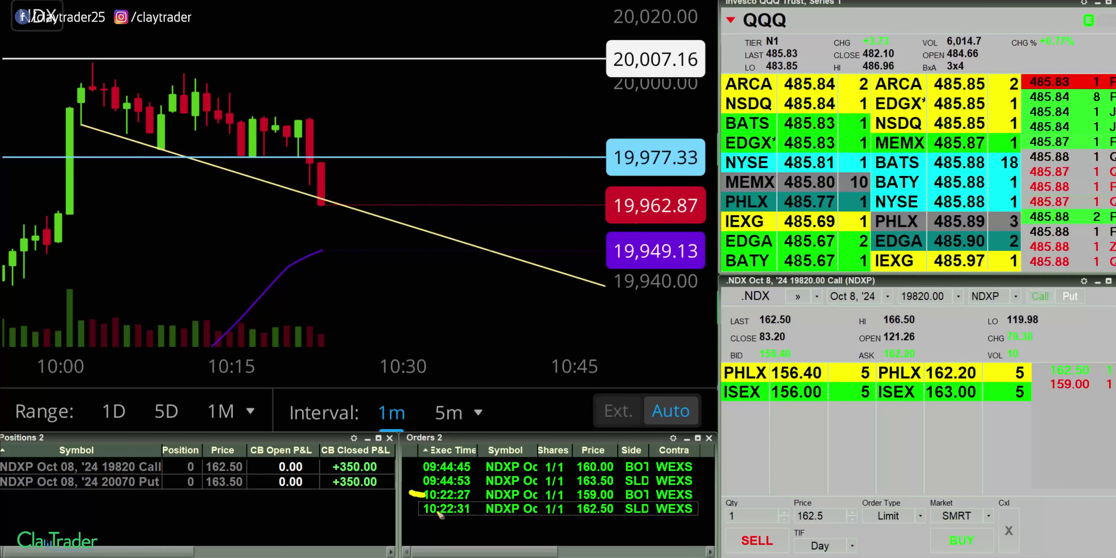
pyautogui.moveTo(405, 510); pyautogui.dragTo(414, 509)
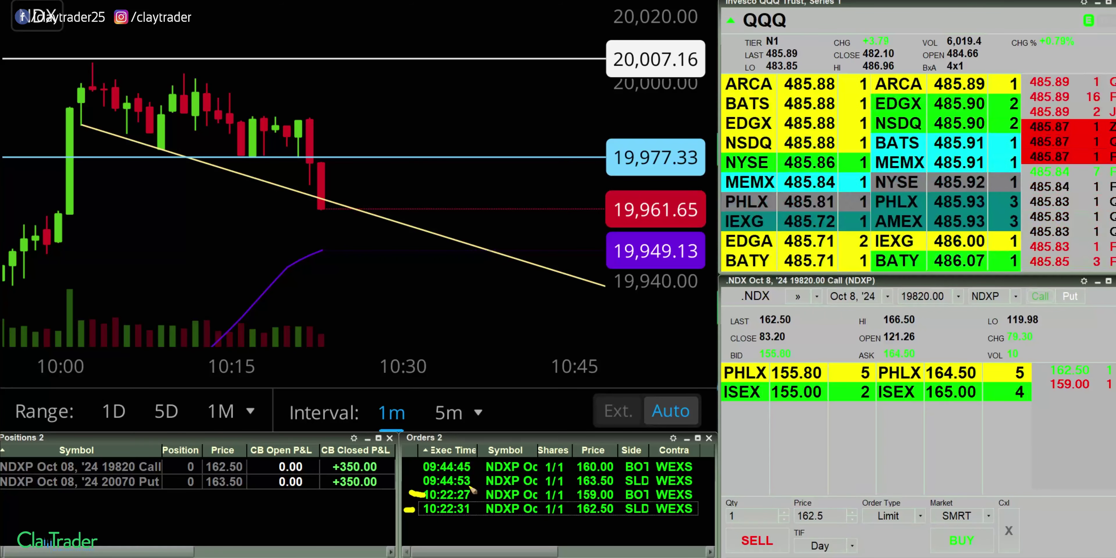
pyautogui.moveTo(471, 486); pyautogui.dragTo(472, 525)
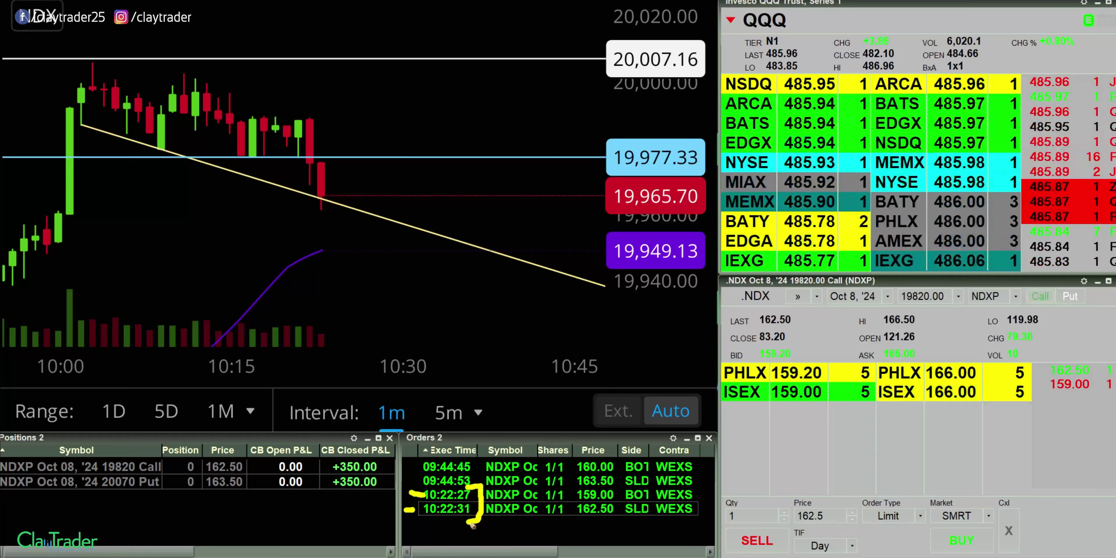